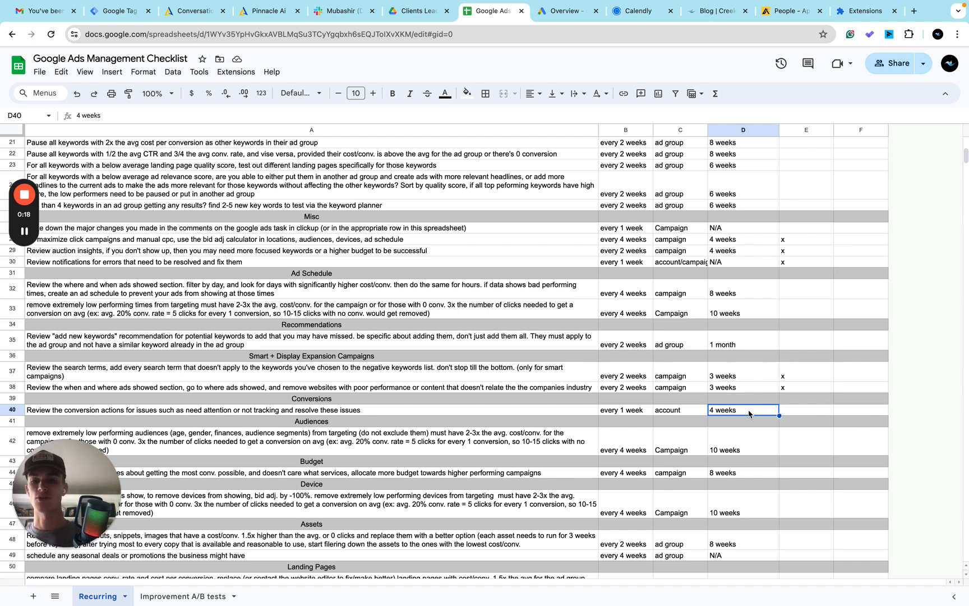
Step: Switch to Google Ads and open the conversion goals summary for the Landmark Lawn & Landscape account
left_click(565, 14)
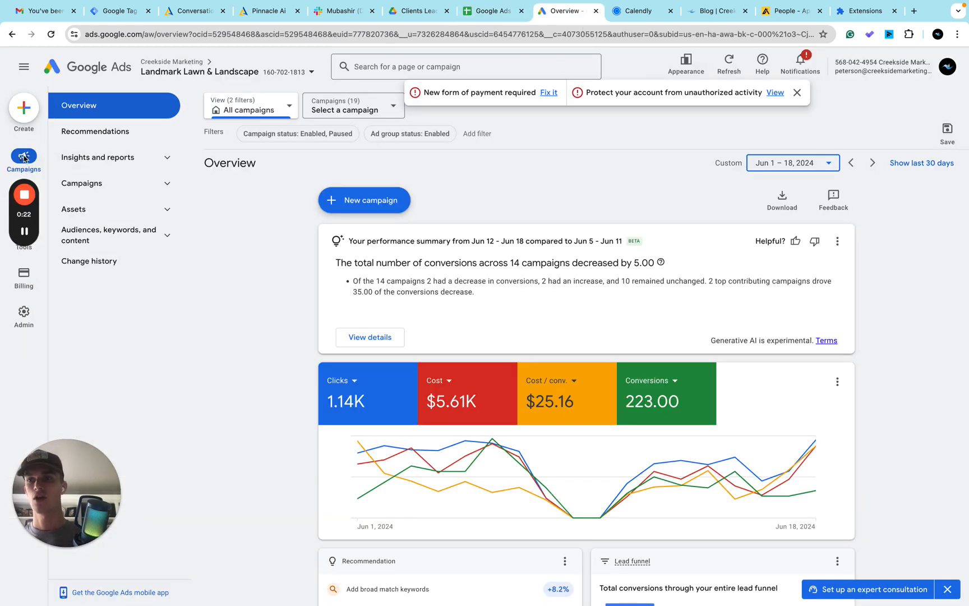
left_click_drag(24, 210, 5, 313)
left_click(29, 204)
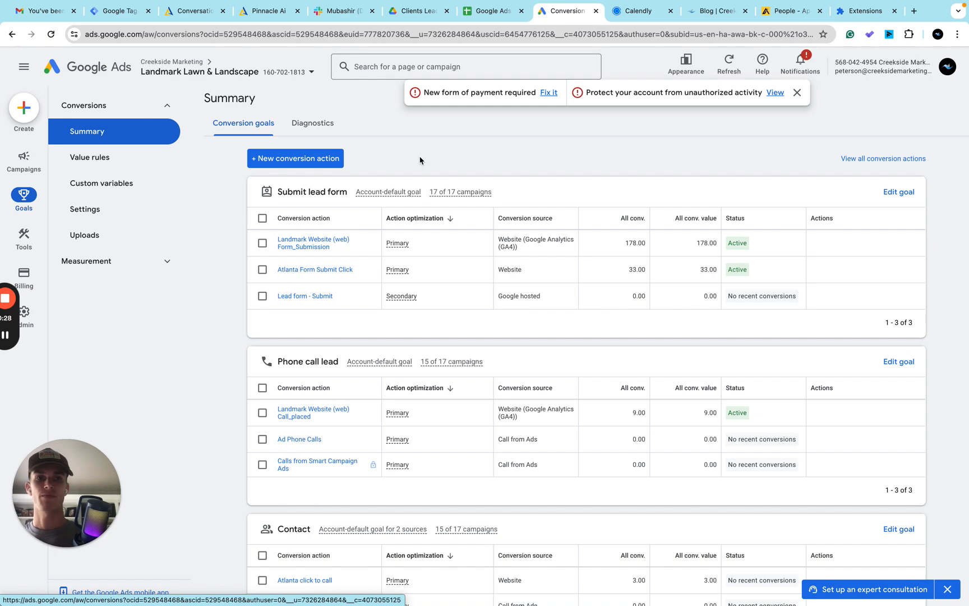
Step: Examine the status of every conversion action across the account's conversion goals for tracking issues
scroll(432, 303, "down", 3)
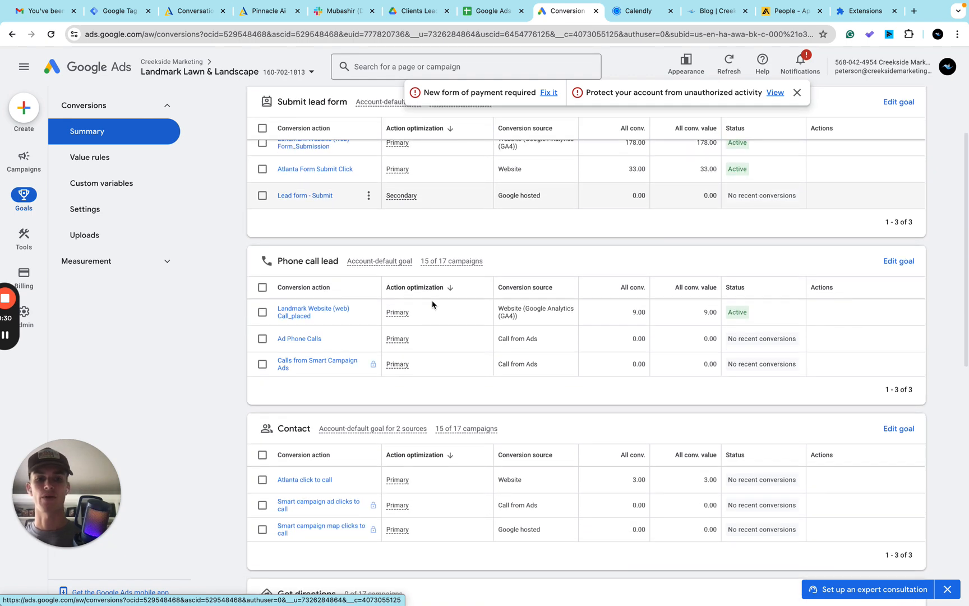
scroll(432, 305, "down", 6)
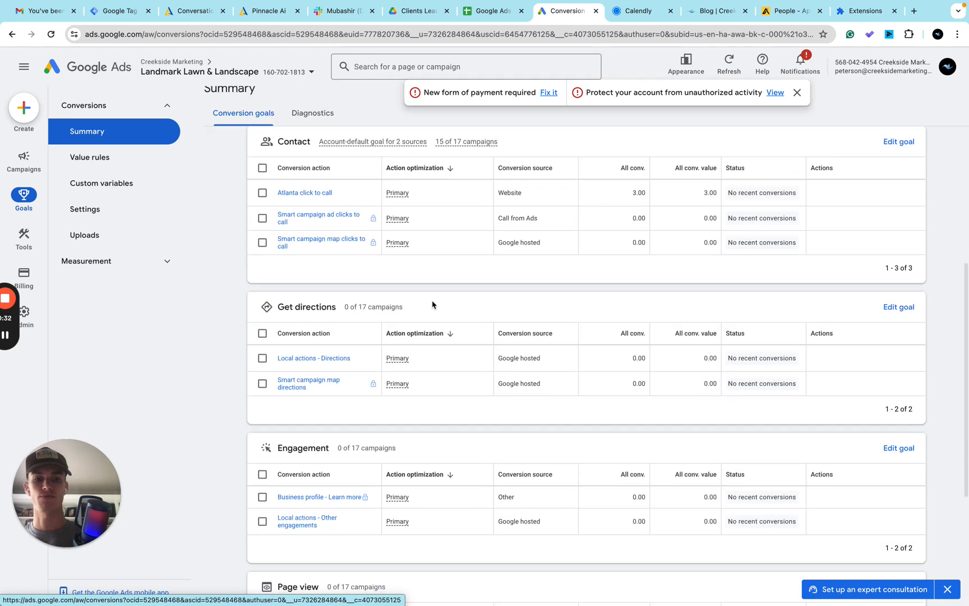
scroll(433, 305, "up", 6)
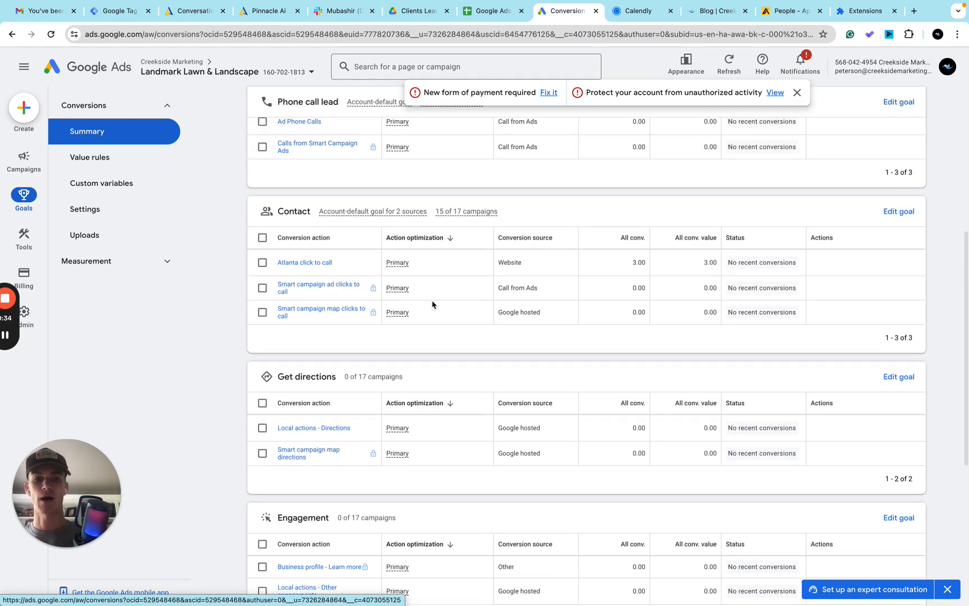
scroll(516, 282, "up", 3)
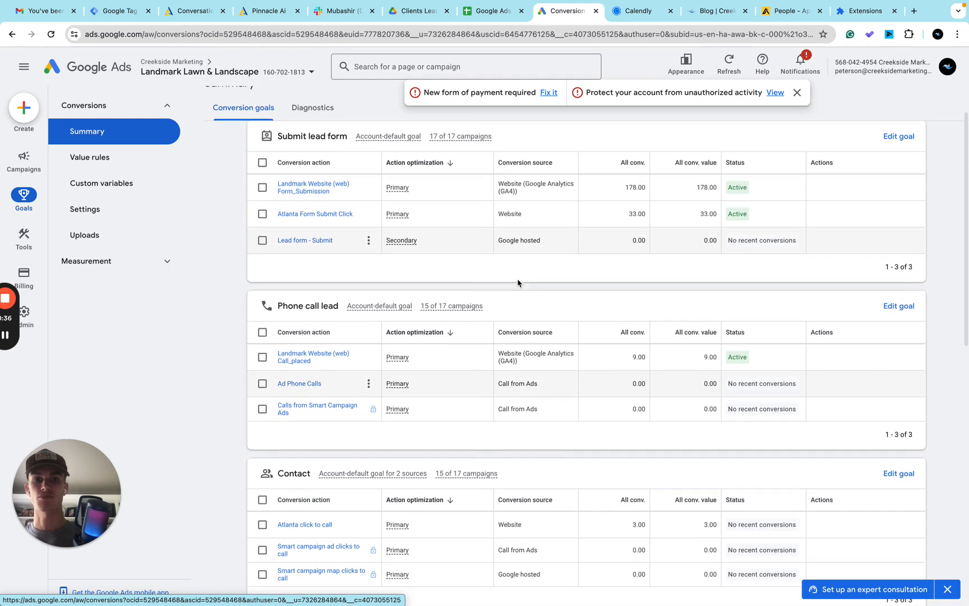
scroll(662, 451, "down", 7)
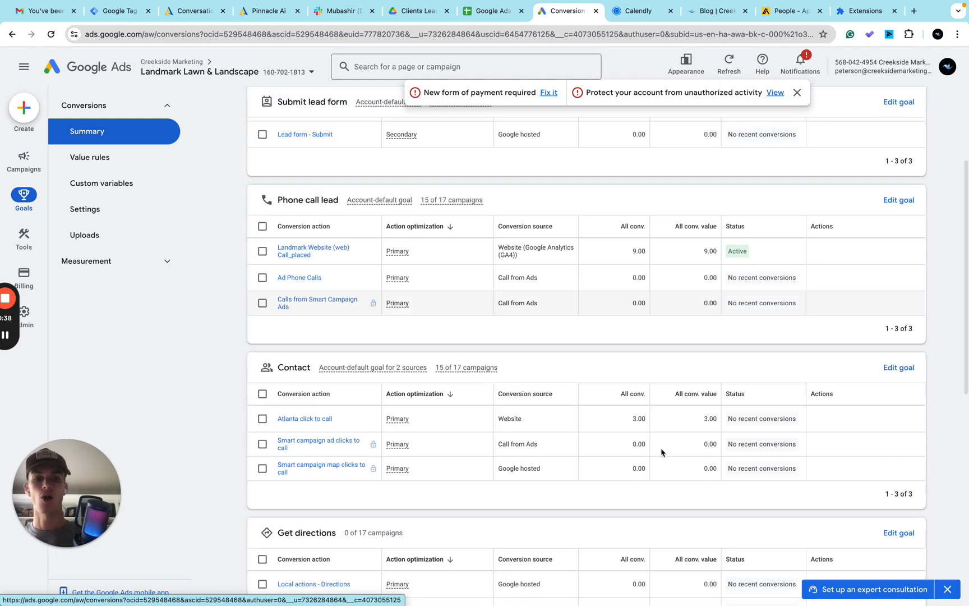
scroll(662, 452, "down", 2)
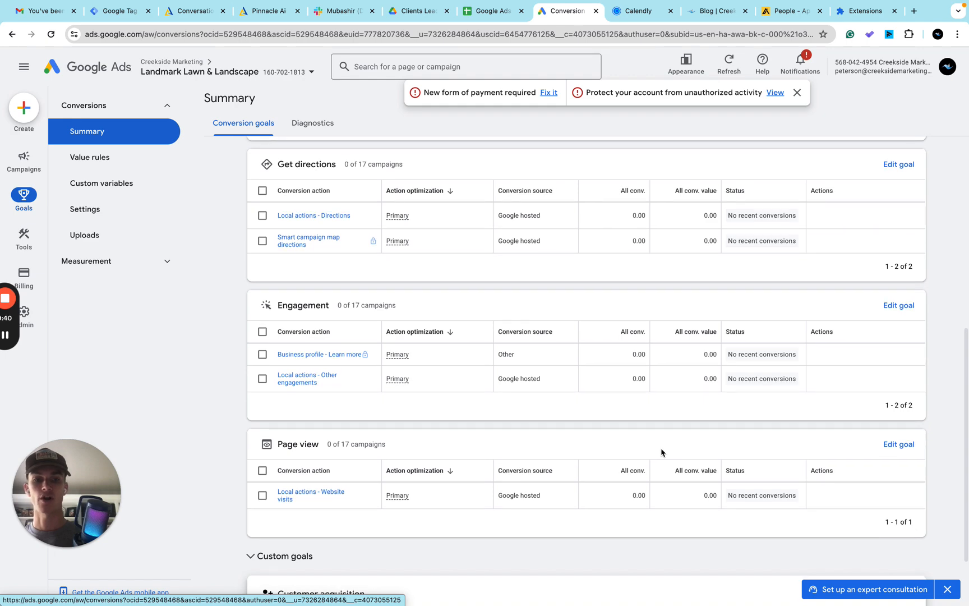
scroll(662, 452, "up", 7)
scroll(661, 453, "up", 3)
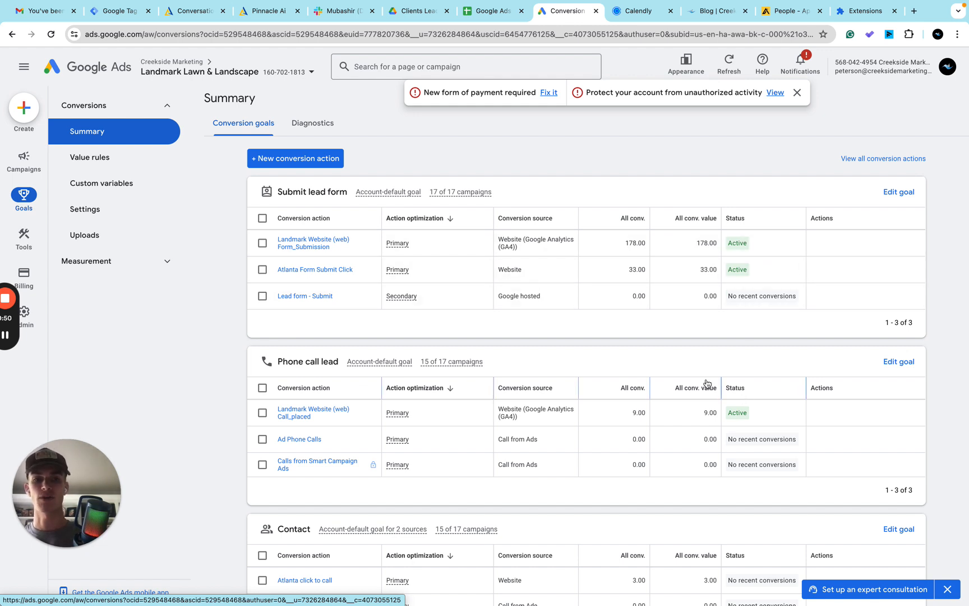
scroll(709, 382, "down", 3)
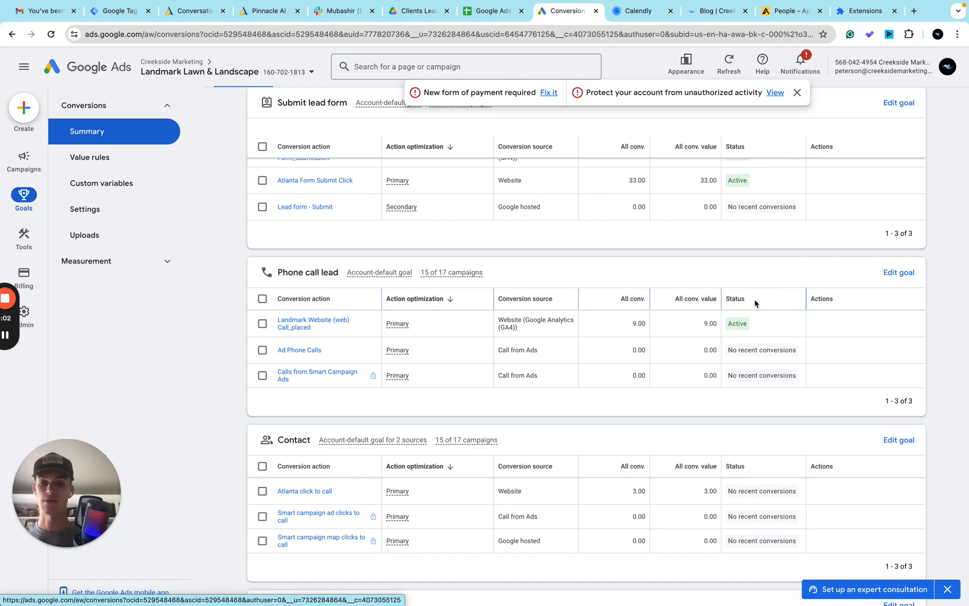
scroll(754, 304, "up", 1)
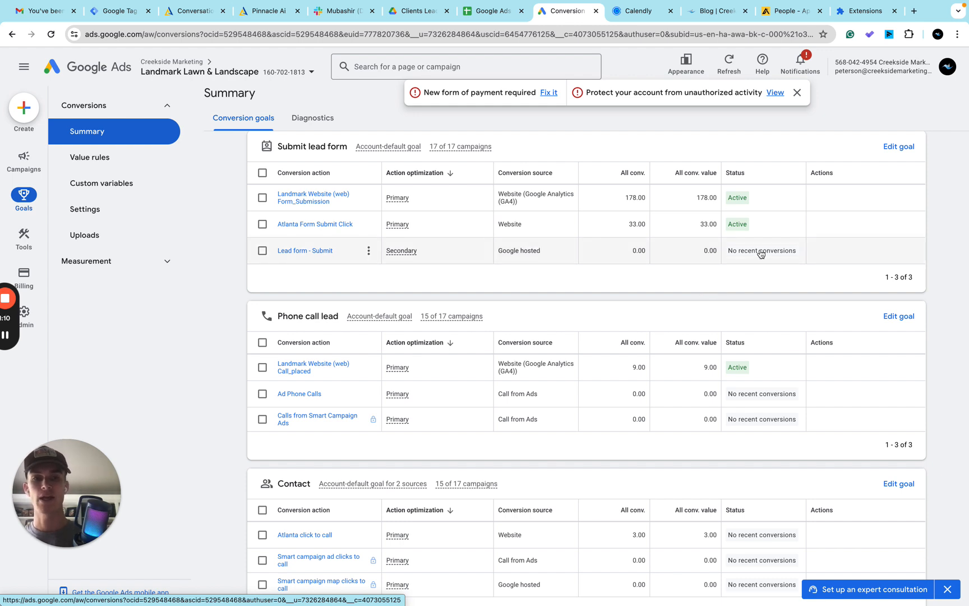
mouse_move(747, 251)
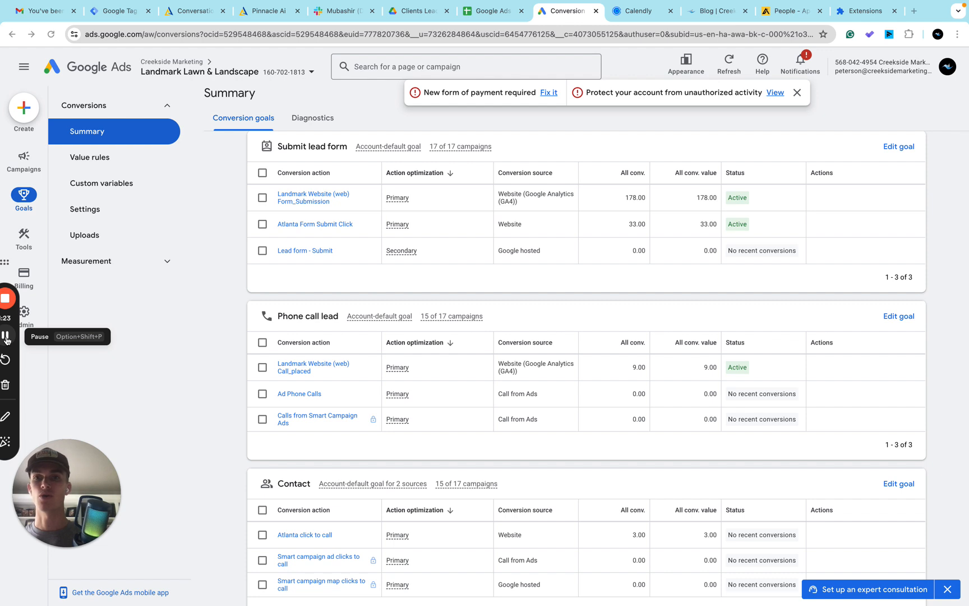
left_click_drag(4, 265, 56, 283)
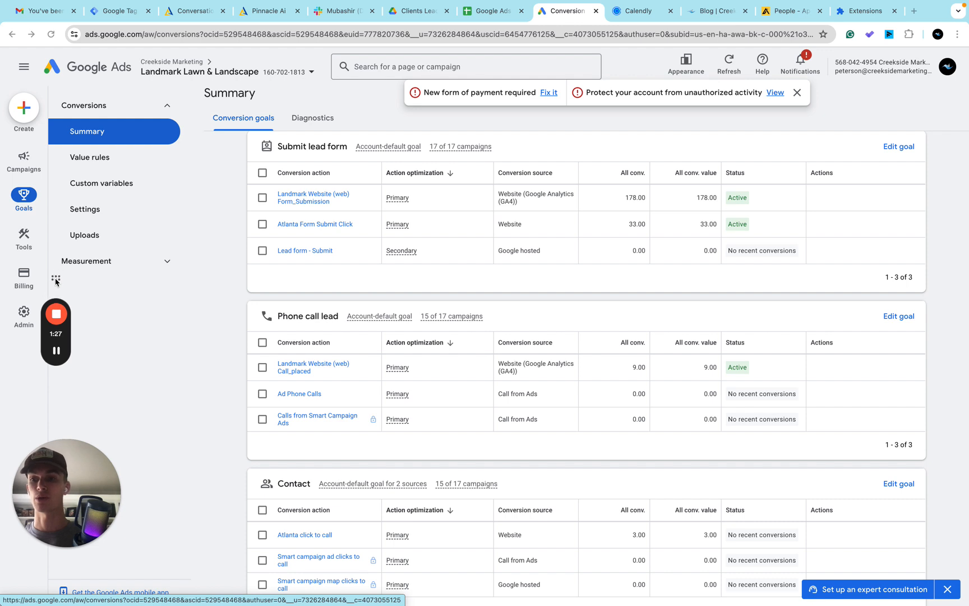
left_click(56, 350)
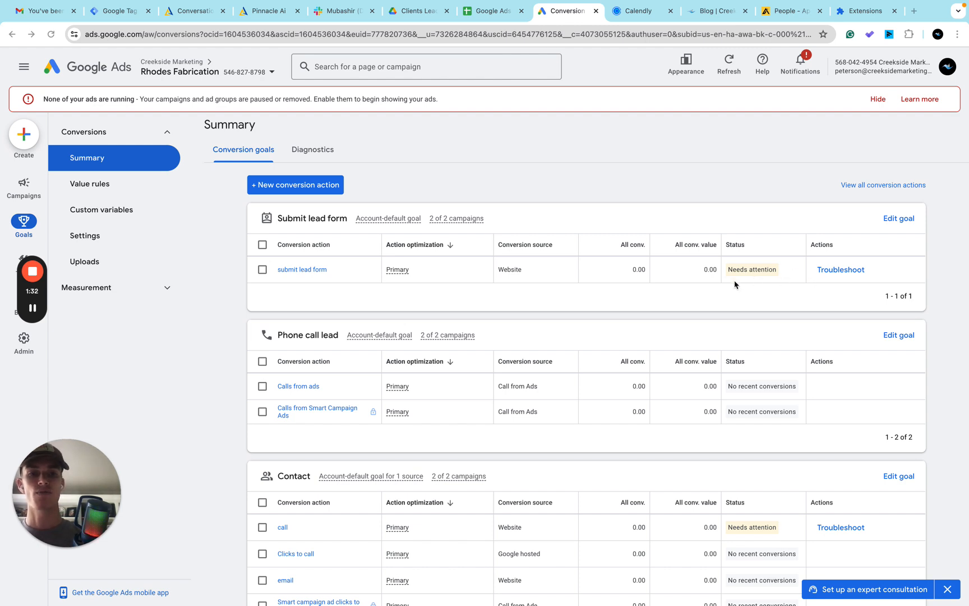
Step: Open the Tag Assistant troubleshooting prompt for the submit lead form conversion action and dismiss it
left_click(829, 270)
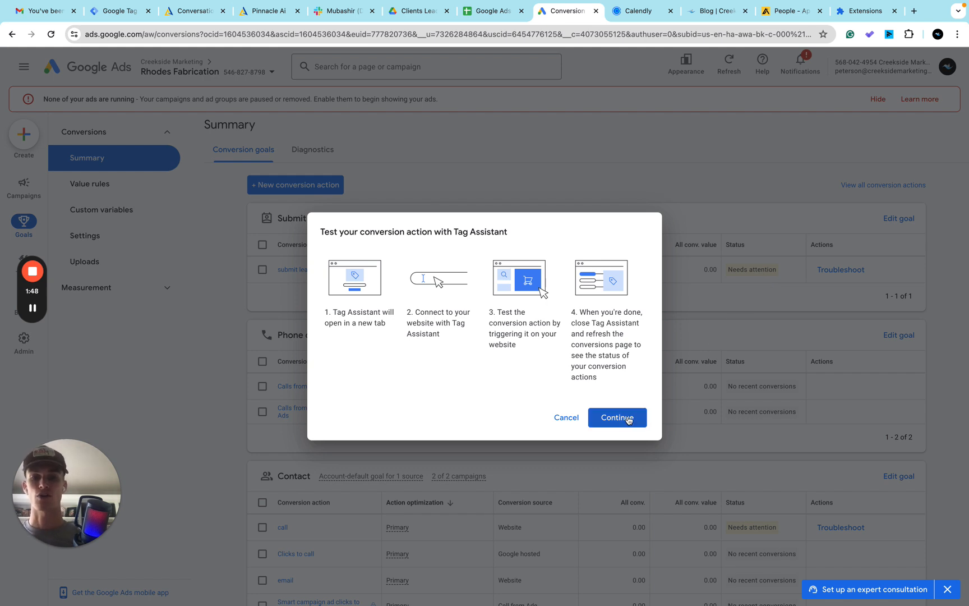
left_click(574, 423)
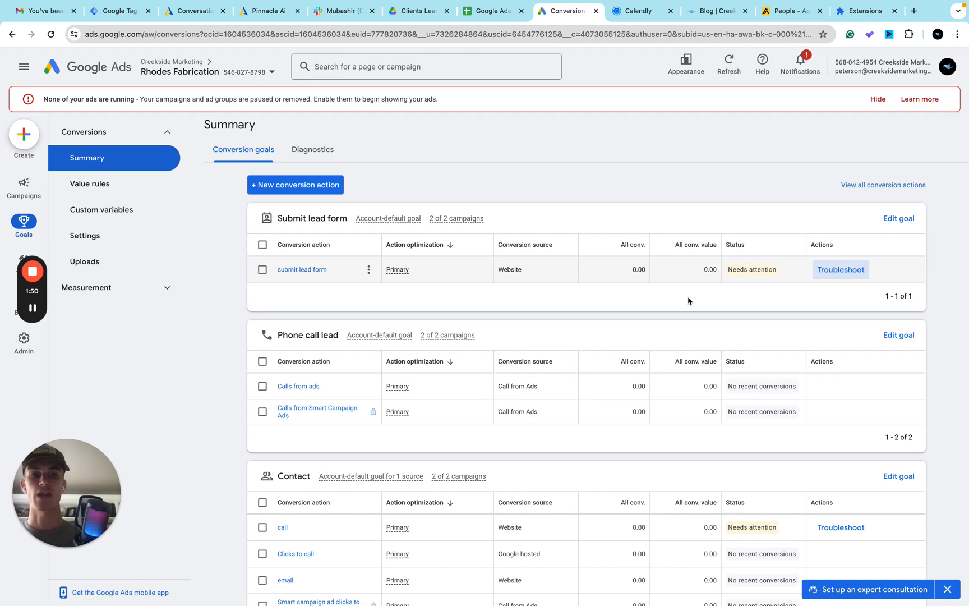
scroll(688, 301, "down", 3)
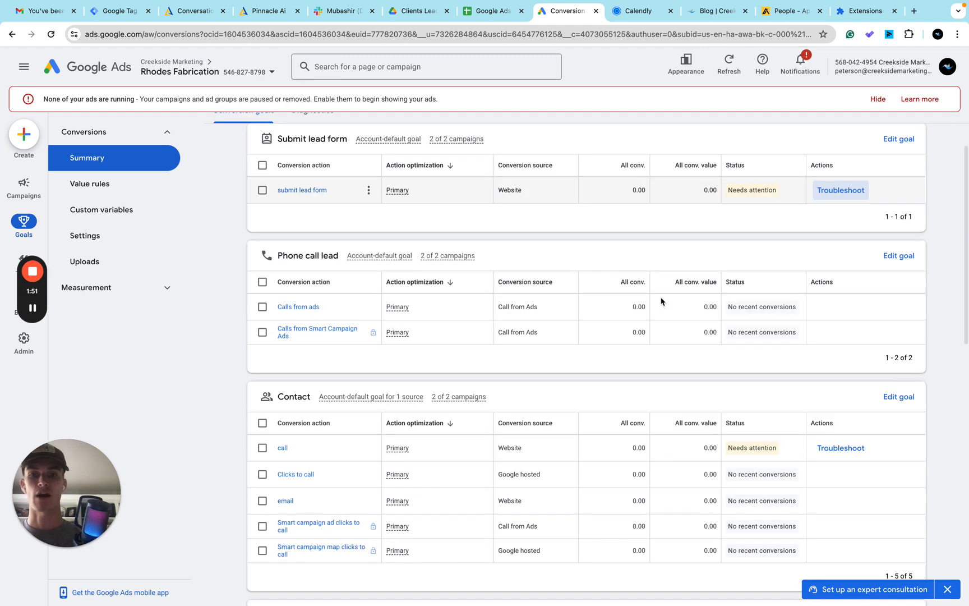
left_click(838, 451)
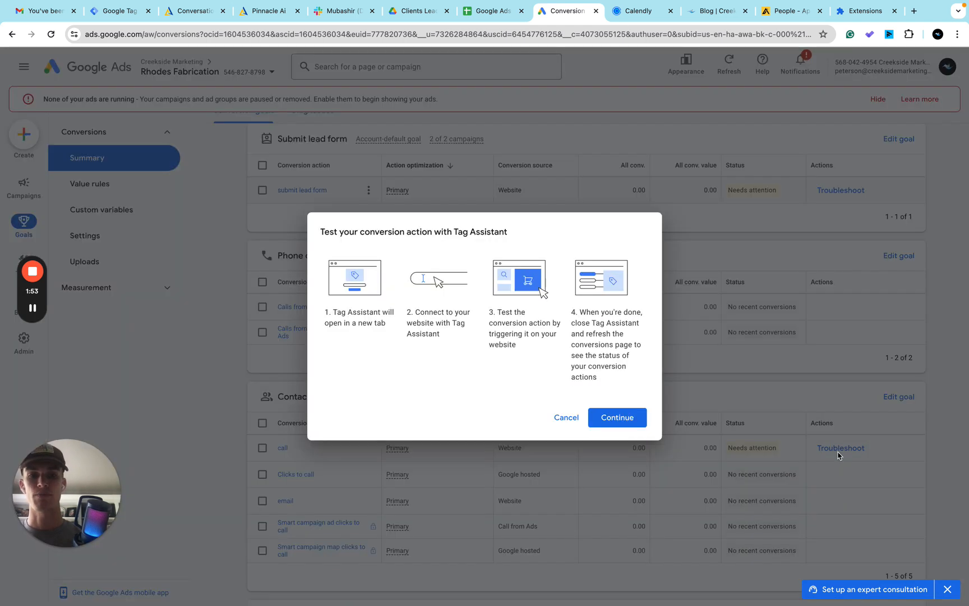
left_click(614, 422)
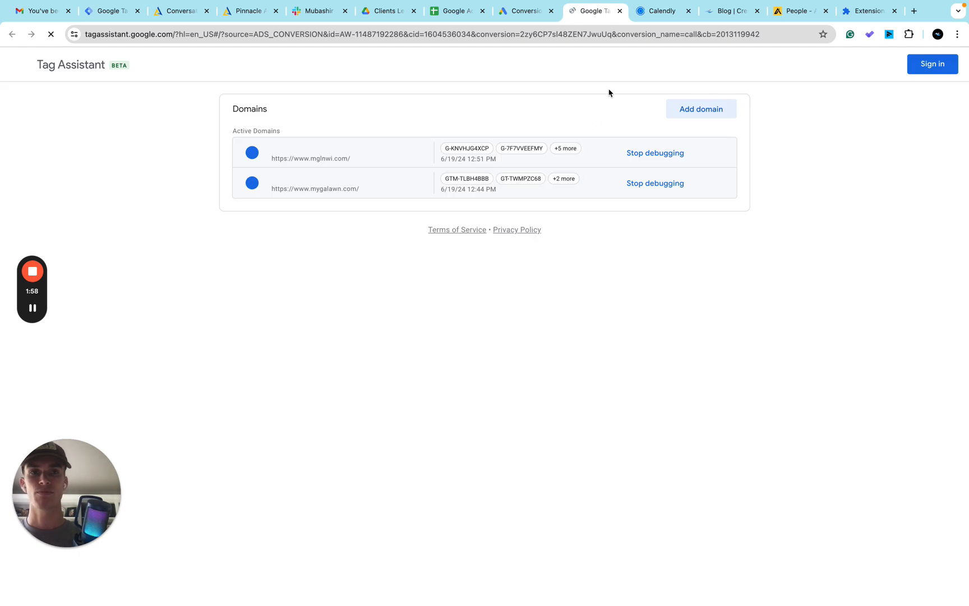
left_click(400, 268)
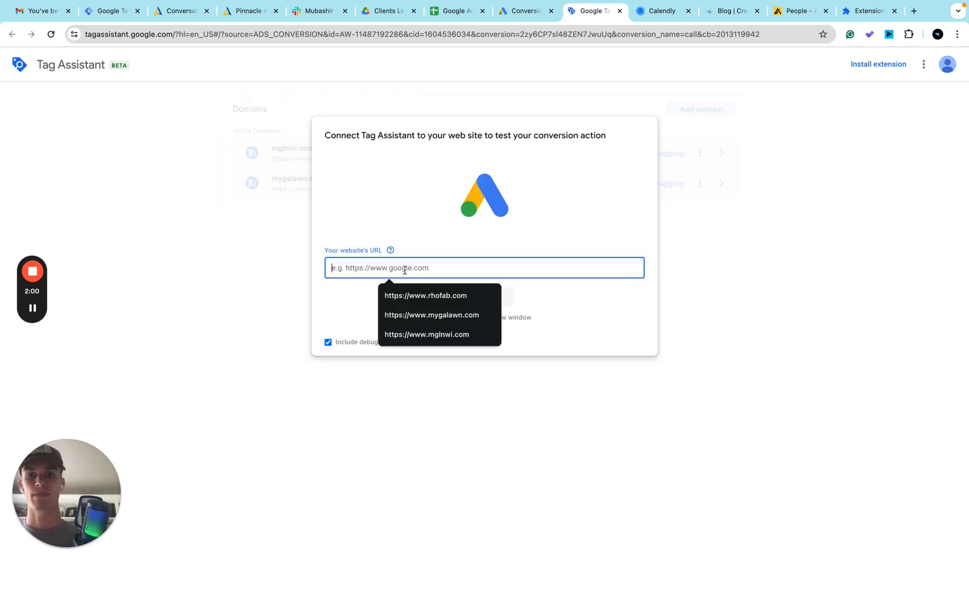
left_click(443, 295)
left_click(482, 299)
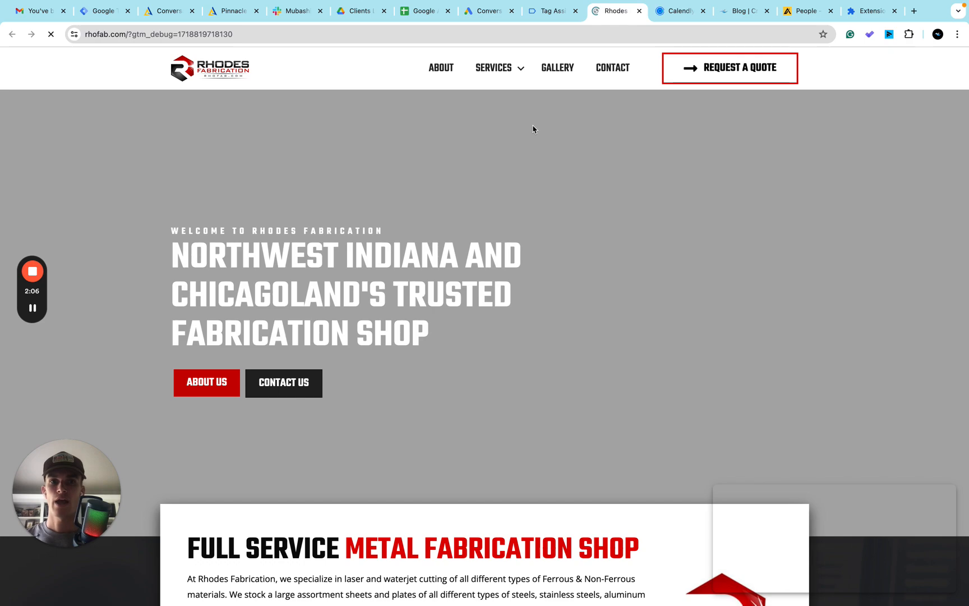
Step: Try to trigger the call conversion with the phone number link in the website's footer, declining to open the calling app
scroll(477, 265, "down", 2)
scroll(478, 265, "down", 20)
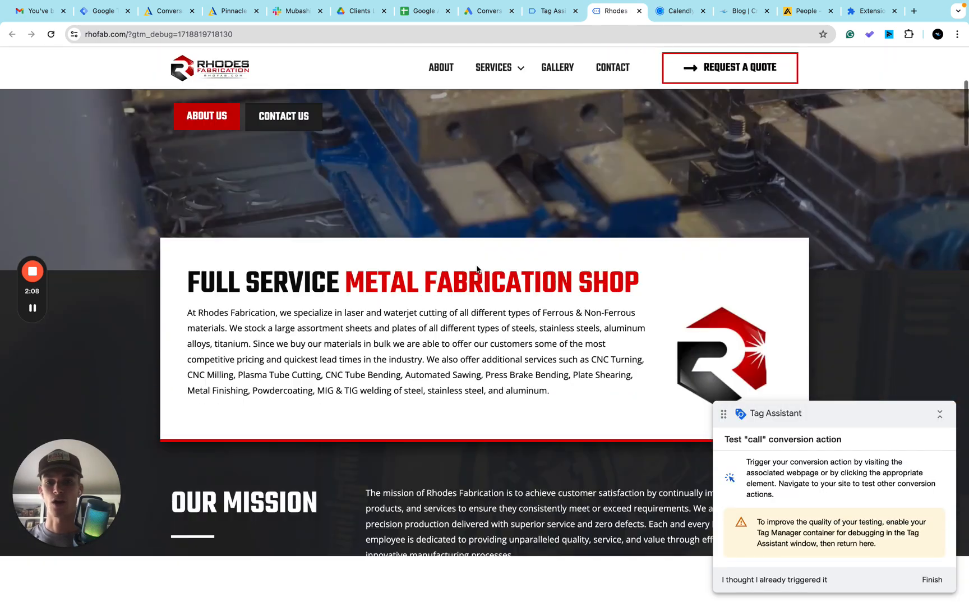
scroll(478, 264, "down", 15)
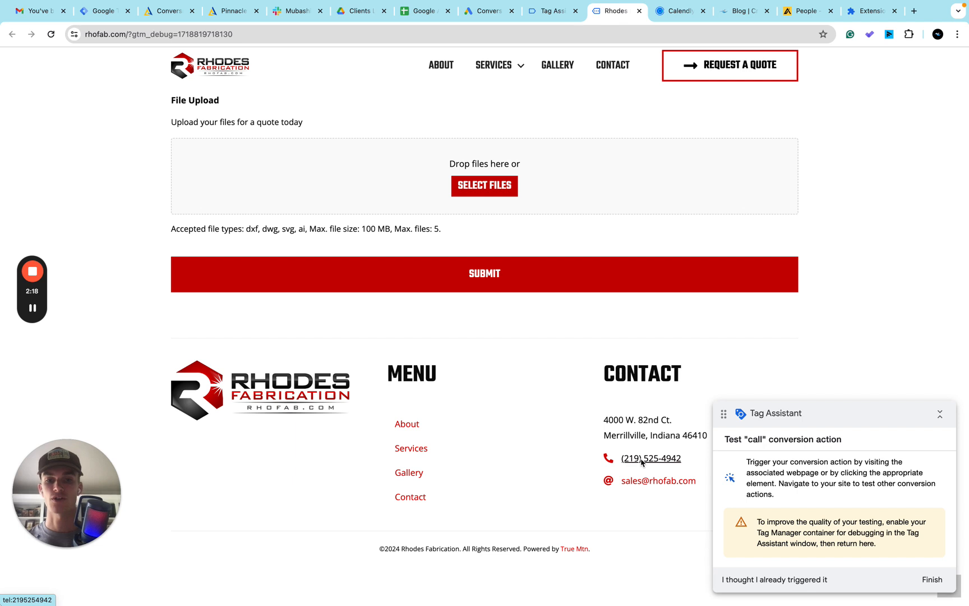
left_click(643, 461)
left_click(521, 134)
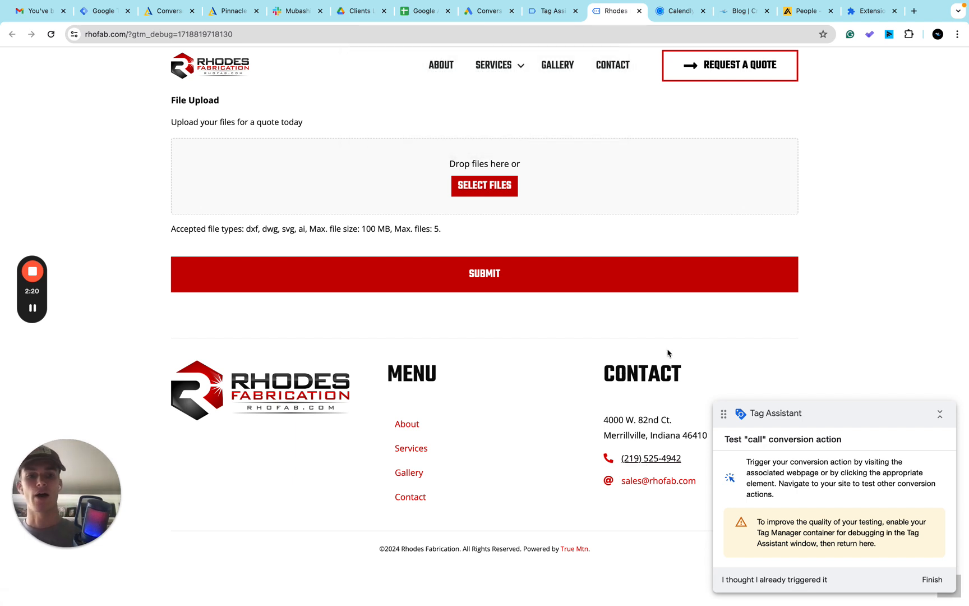
Step: Return to Tag Assistant, continue past the connection notice and debug the Live version of container GTM-K7SZ4QMC
left_click(553, 12)
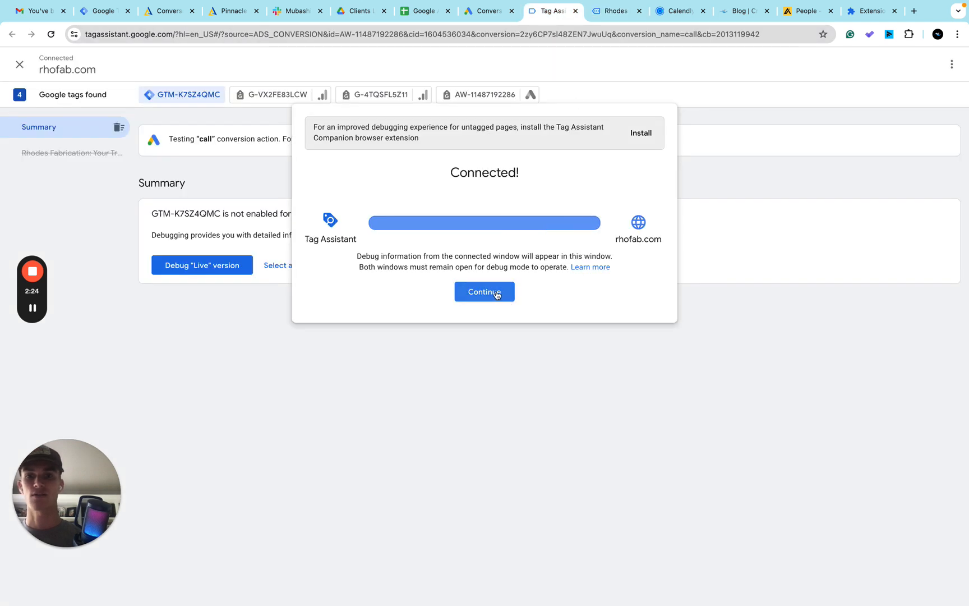
left_click(497, 292)
left_click(155, 268)
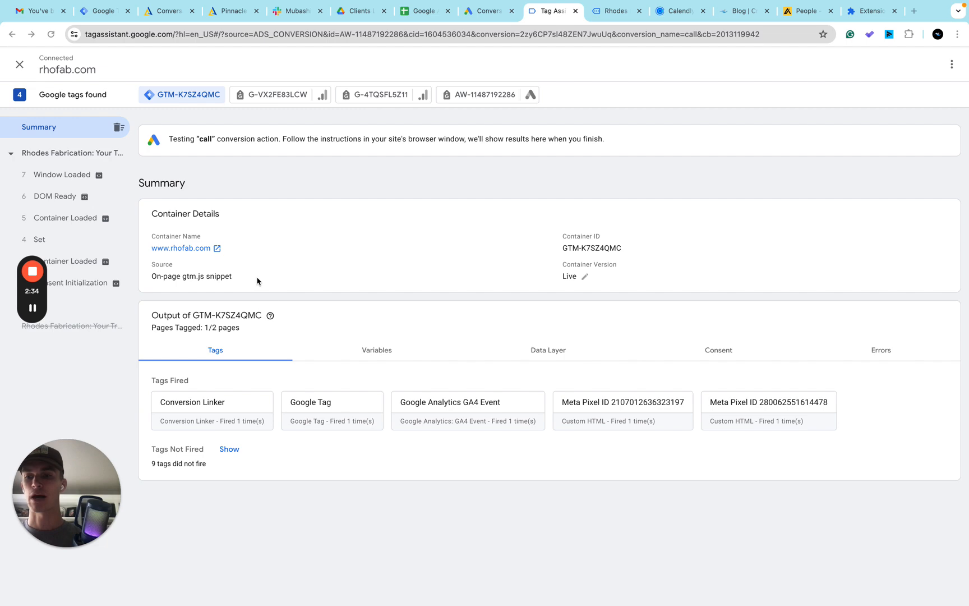
Step: Trigger the call conversion again from the footer phone link on the Rhodes Fabrication site and decline opening FaceTime
left_click(616, 12)
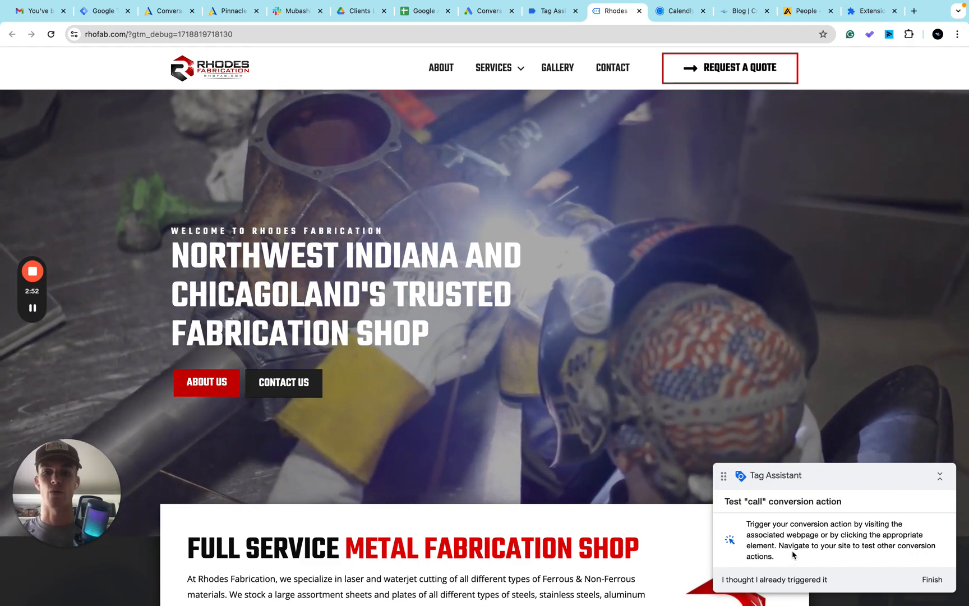
scroll(531, 387, "down", 5)
scroll(530, 387, "down", 20)
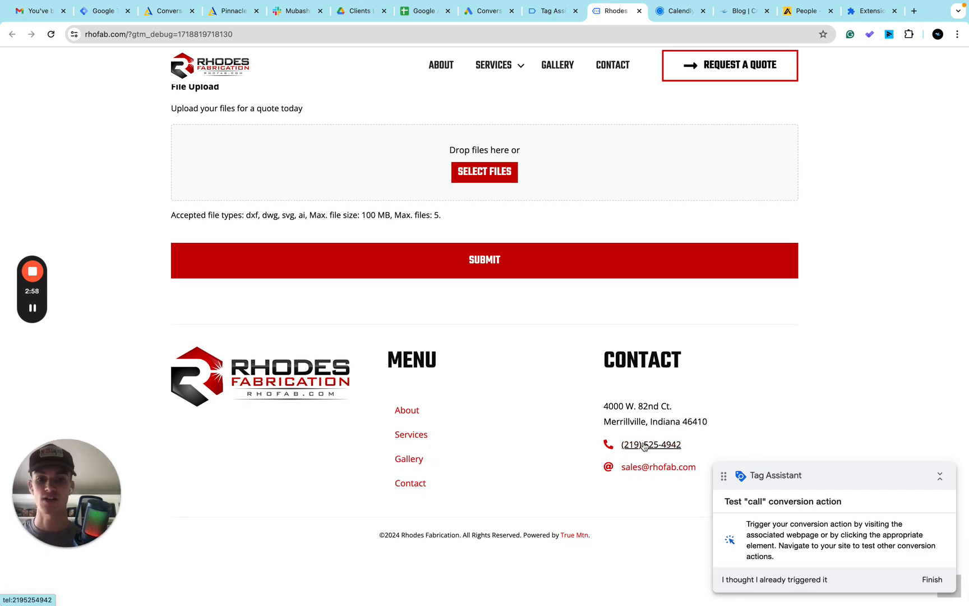
left_click(644, 446)
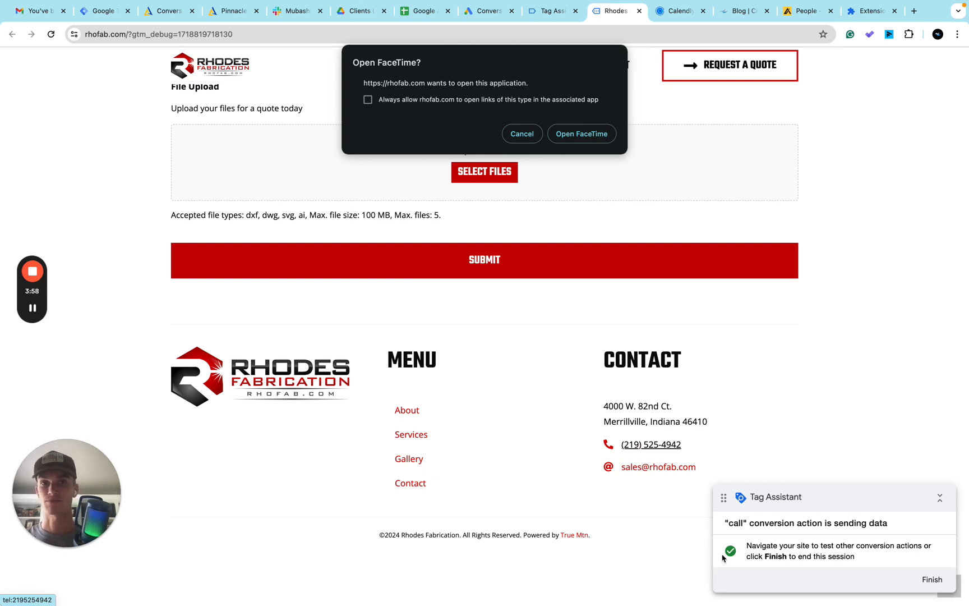
left_click(522, 134)
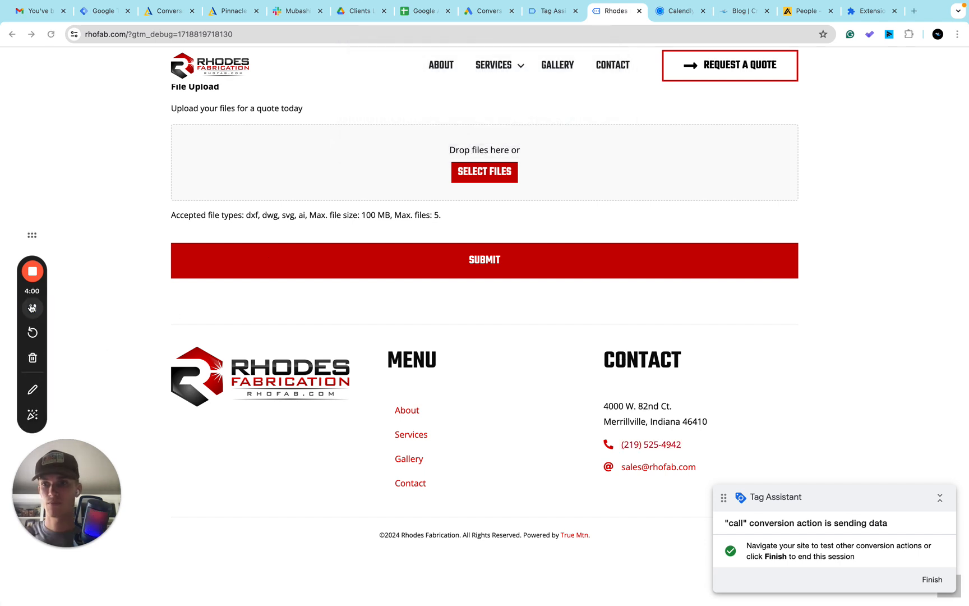
Step: Return to the Google Ads conversions summary and view the status details of the submit lead form action
left_click(491, 11)
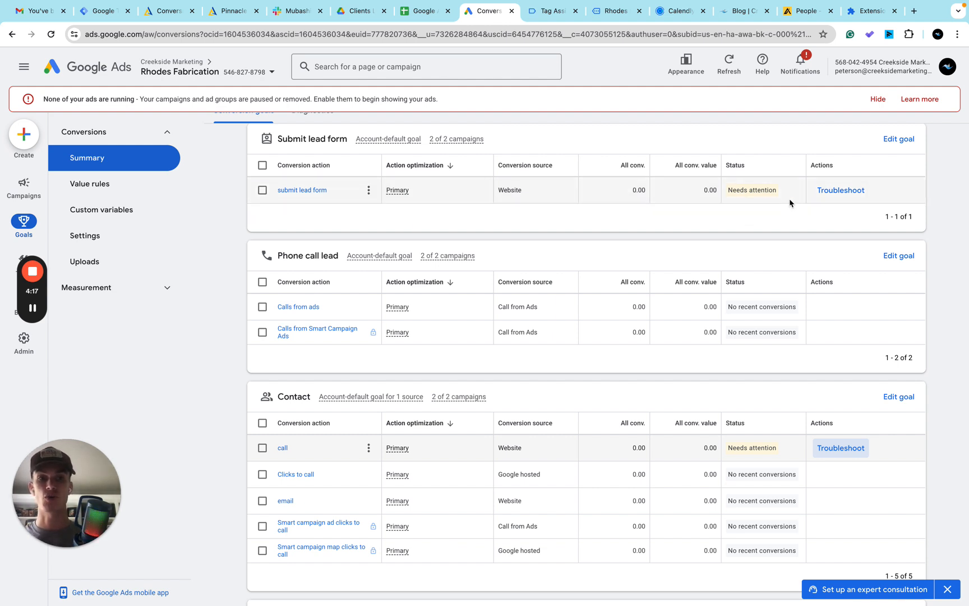
mouse_move(757, 195)
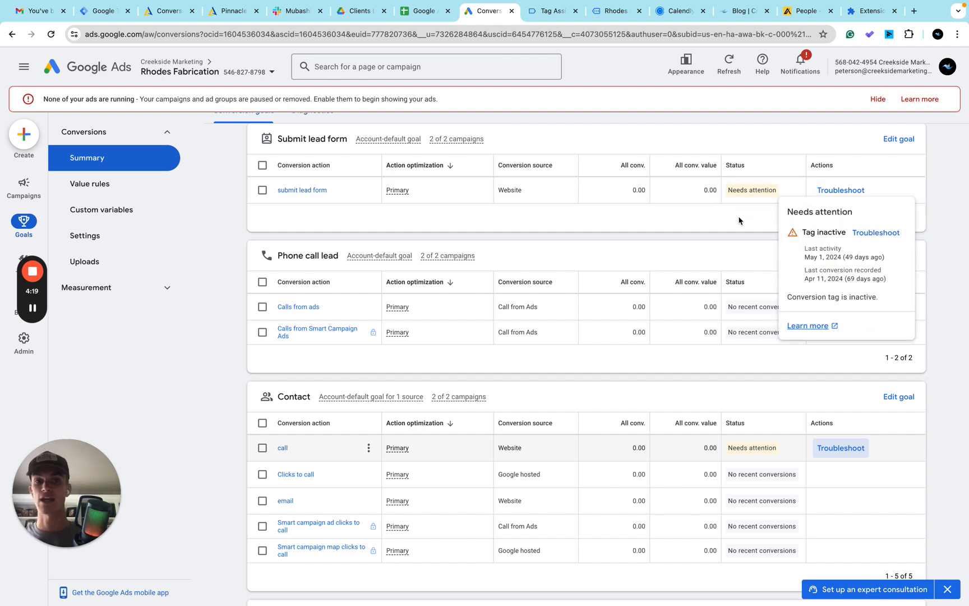